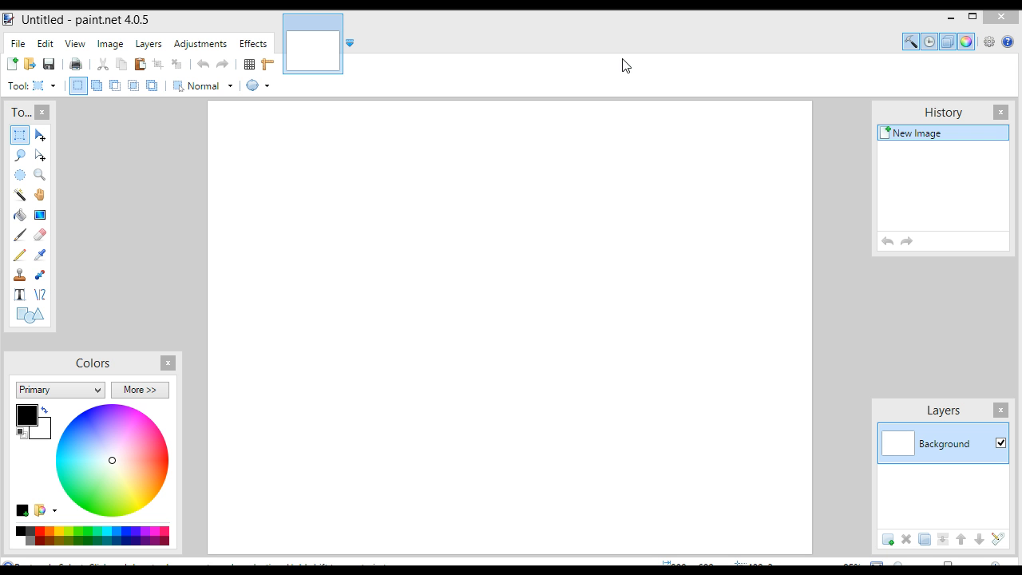
Open the photo DSCF4161.JPG
{"action": "left_click", "coordinate": [26, 47]}
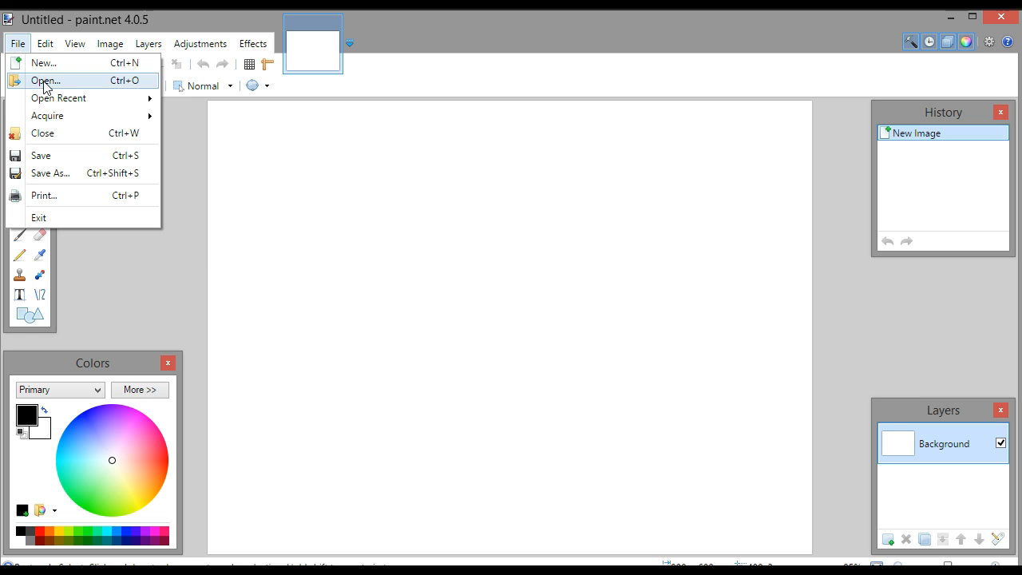
{"action": "left_click", "coordinate": [43, 80]}
{"action": "double_click", "coordinate": [205, 191]}
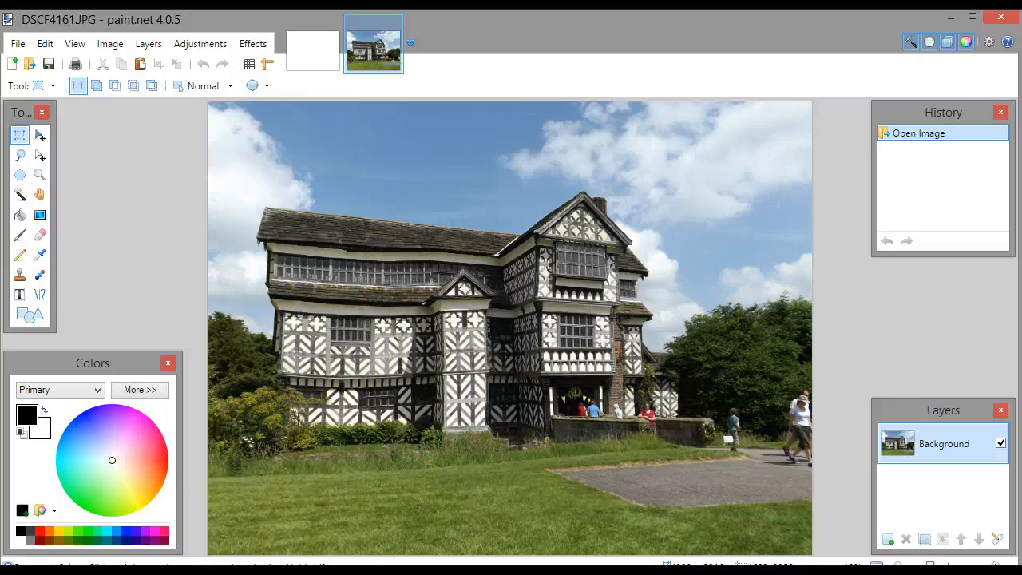
Hide and show the Background layer twice, and revert the history to the opened image
{"action": "left_click", "coordinate": [1002, 444]}
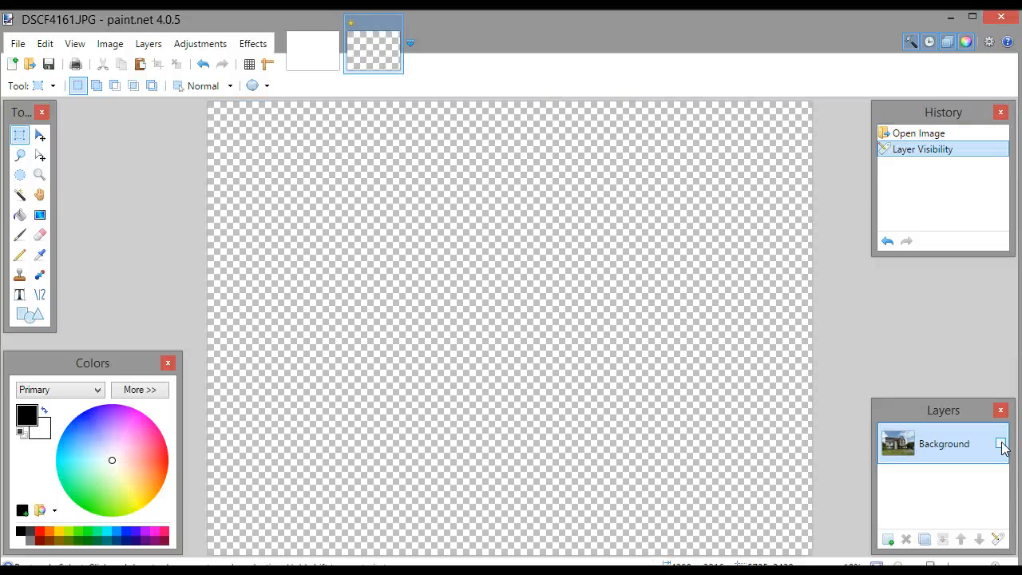
{"action": "left_click", "coordinate": [1001, 444]}
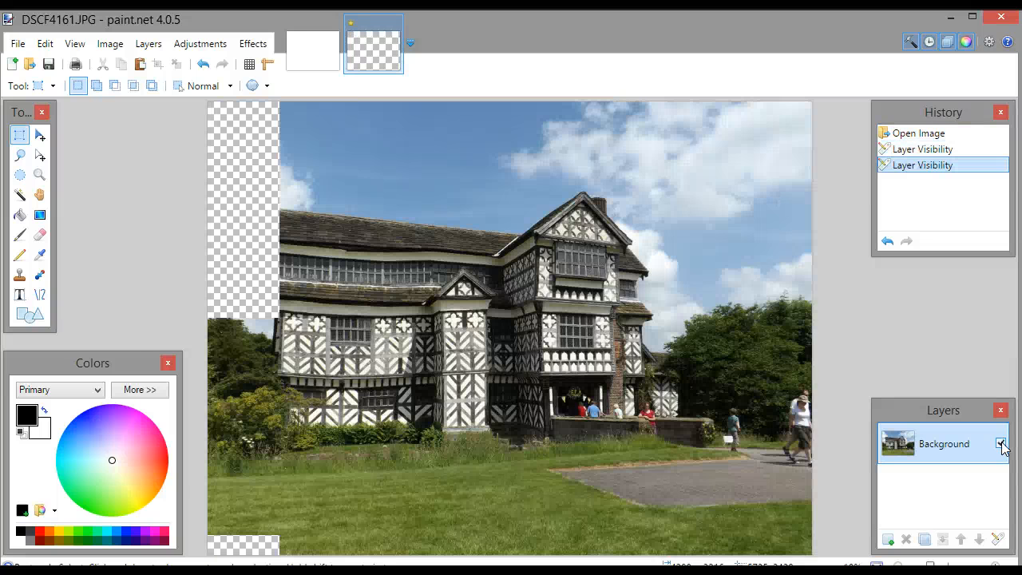
{"action": "left_click", "coordinate": [1002, 444]}
{"action": "left_click", "coordinate": [1002, 444]}
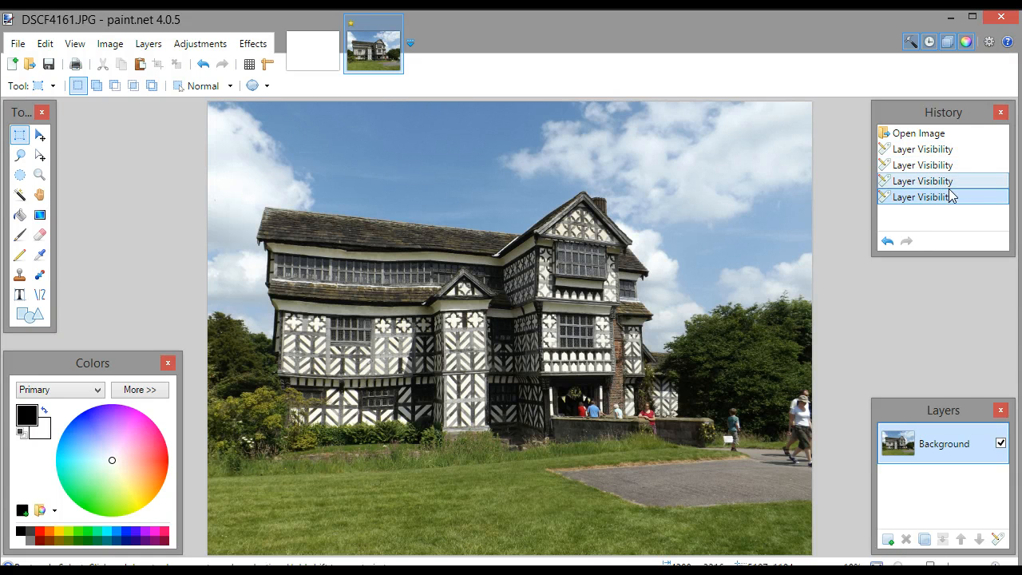
{"action": "left_click", "coordinate": [949, 134]}
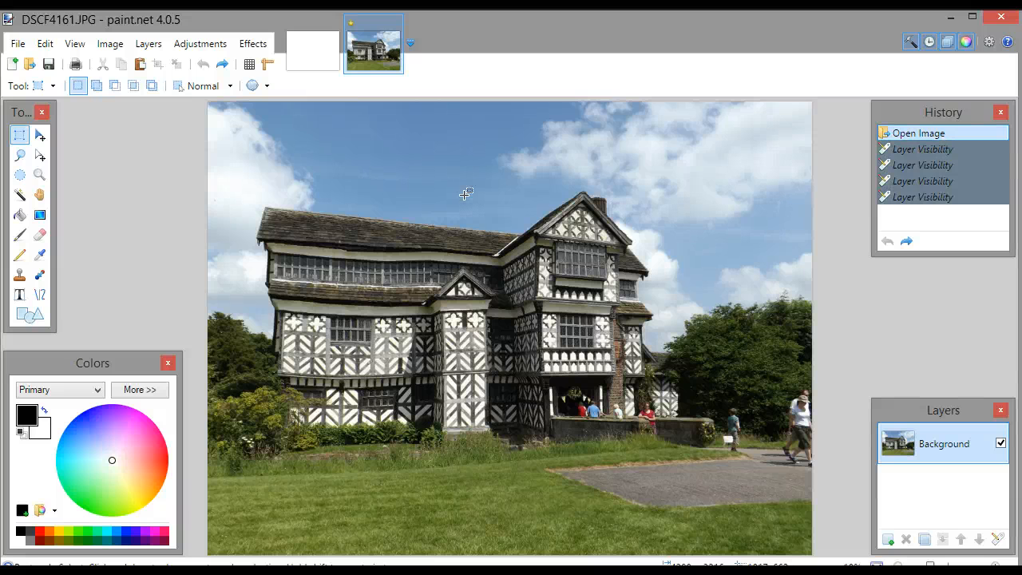
Apply the Oil Painting effect to the photo with the default brush size and a coarseness of 50
{"action": "left_click", "coordinate": [254, 44]}
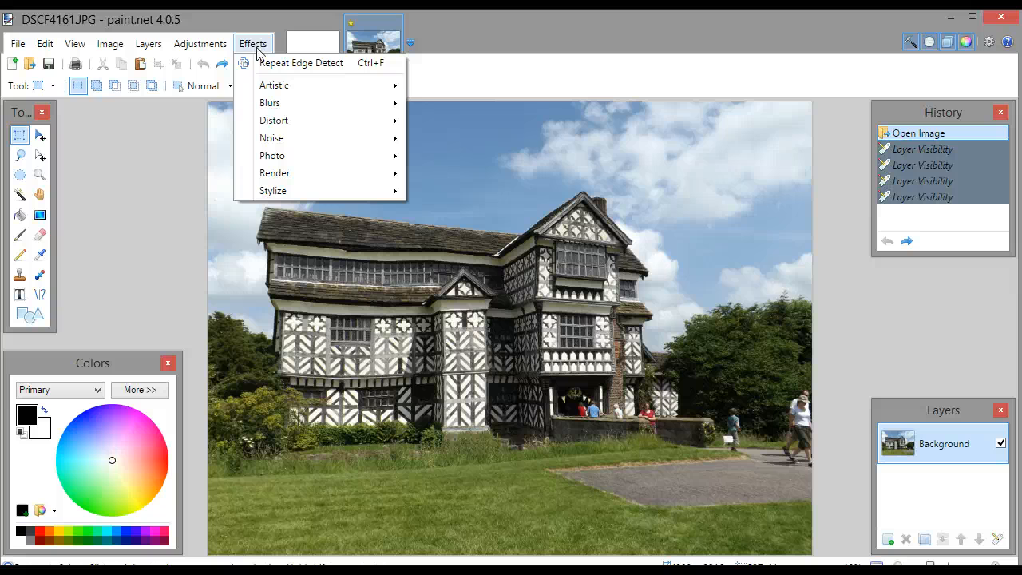
{"action": "mouse_move", "coordinate": [267, 88]}
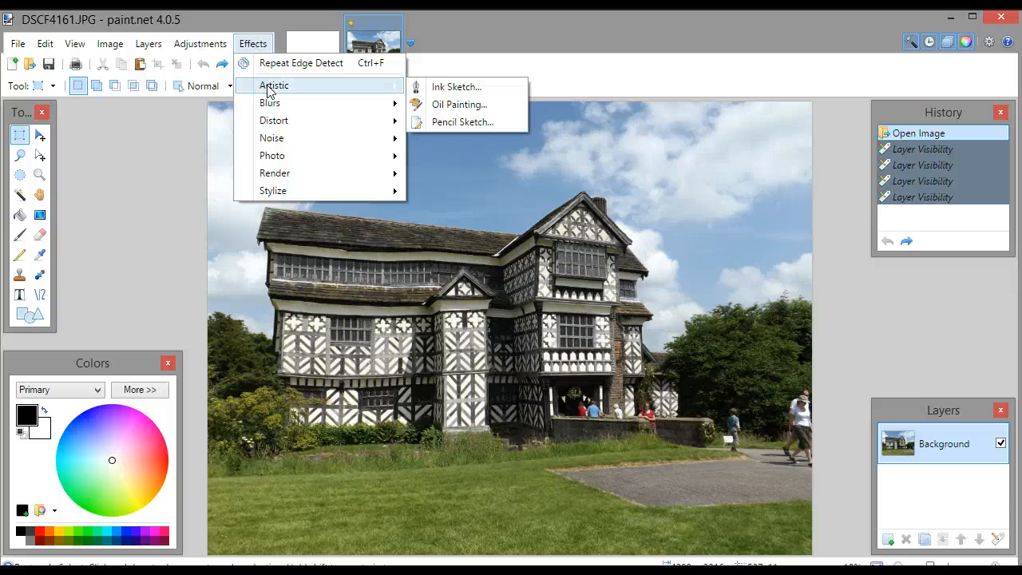
{"action": "left_click", "coordinate": [460, 105]}
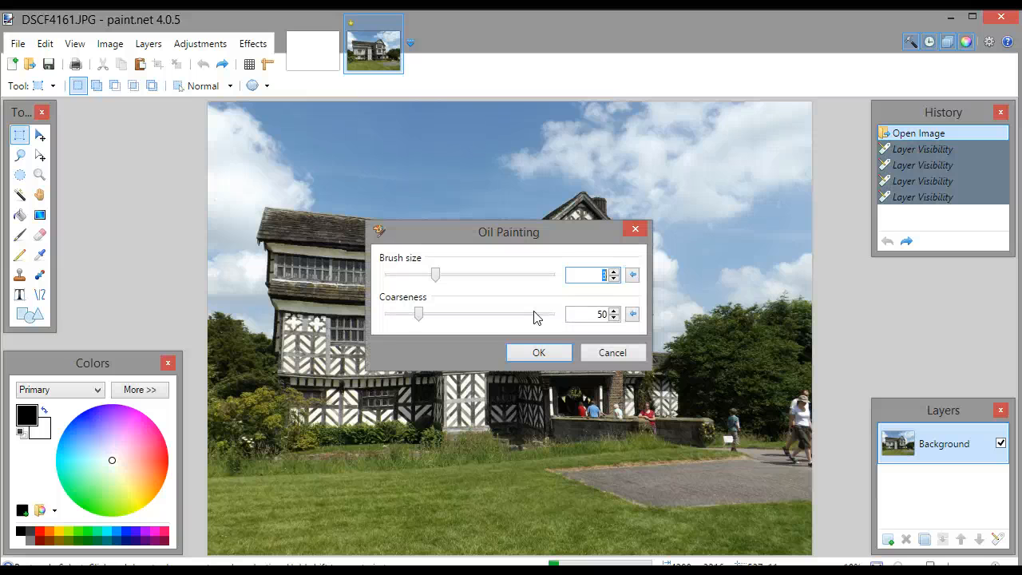
{"action": "left_click", "coordinate": [543, 355]}
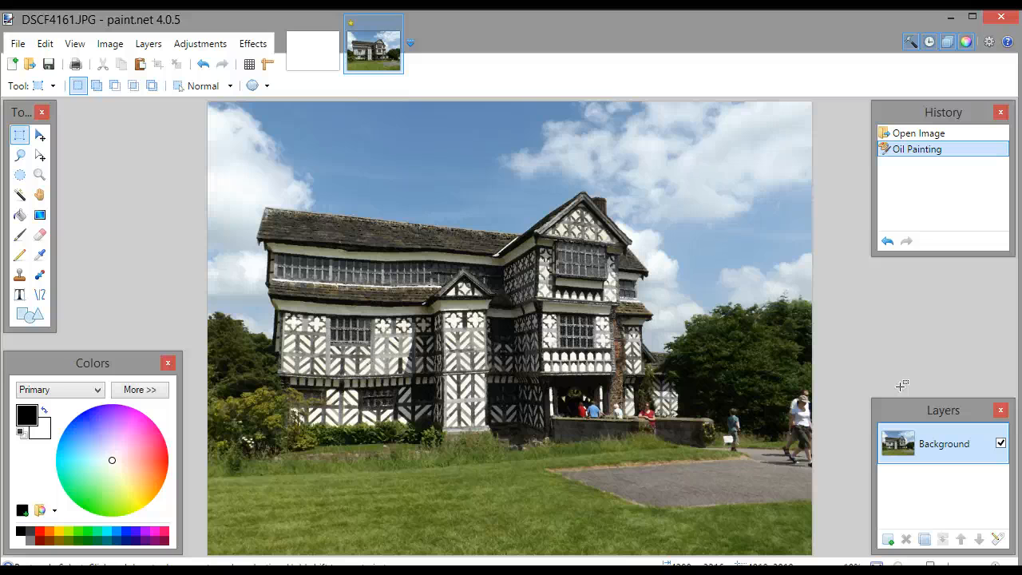
Switch the history between the original and oil-painted states to compare them, ending on the opened image
{"action": "left_click", "coordinate": [944, 136]}
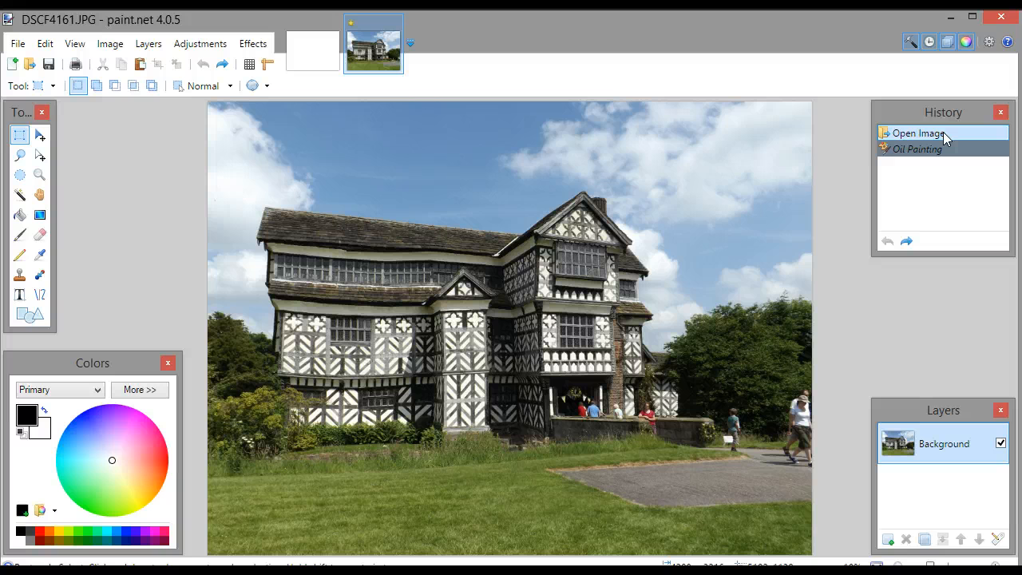
{"action": "left_click", "coordinate": [950, 150]}
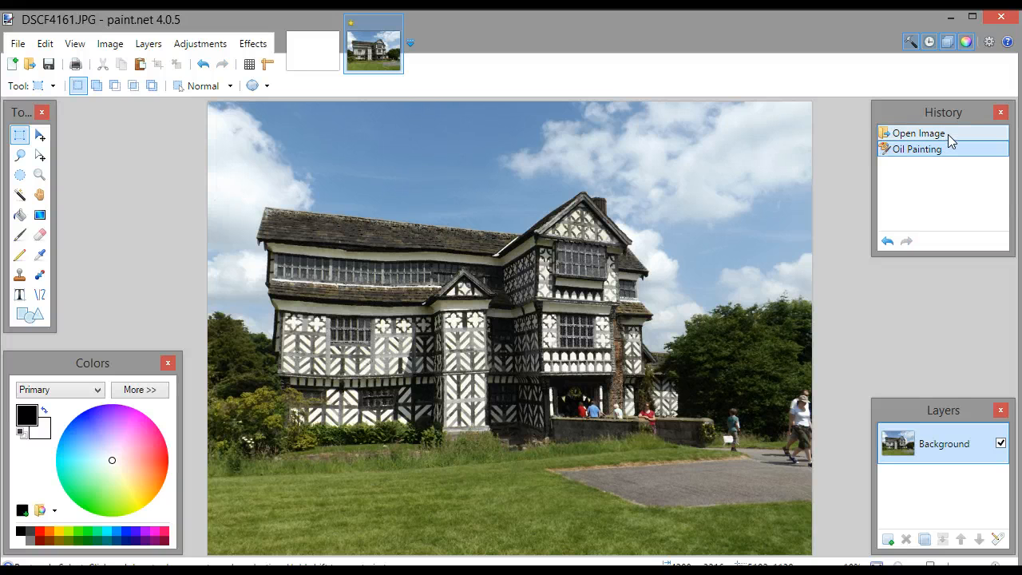
{"action": "left_click", "coordinate": [948, 134]}
Apply the Oil Painting effect with a brush size of 6 and a higher coarseness
{"action": "left_click", "coordinate": [253, 43]}
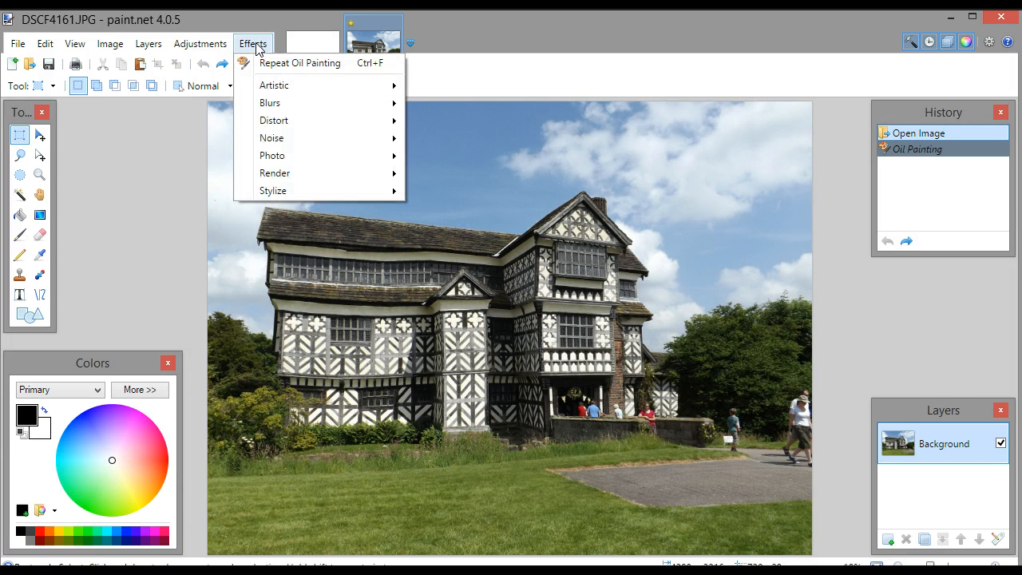
{"action": "mouse_move", "coordinate": [279, 84]}
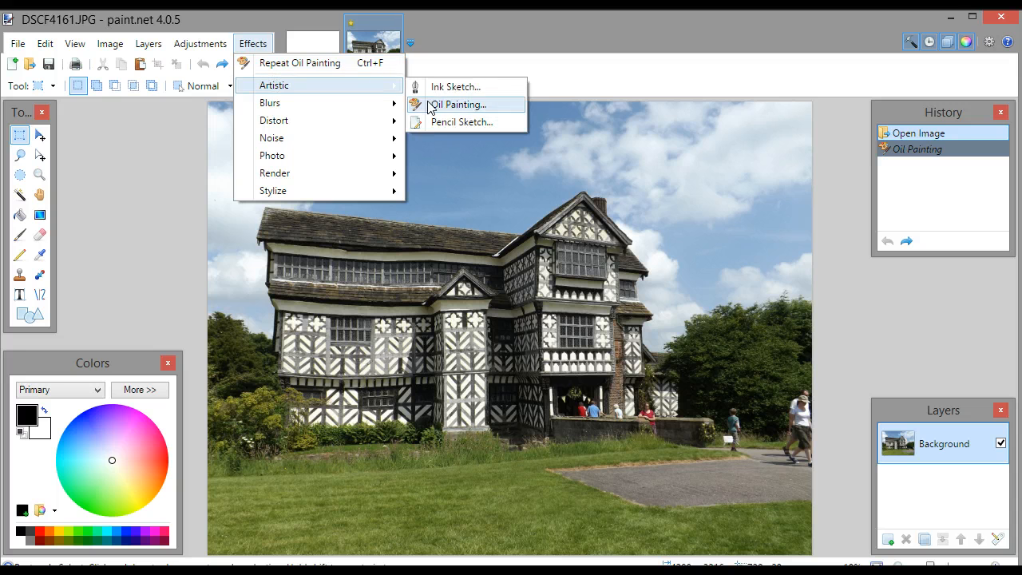
{"action": "left_click", "coordinate": [472, 104]}
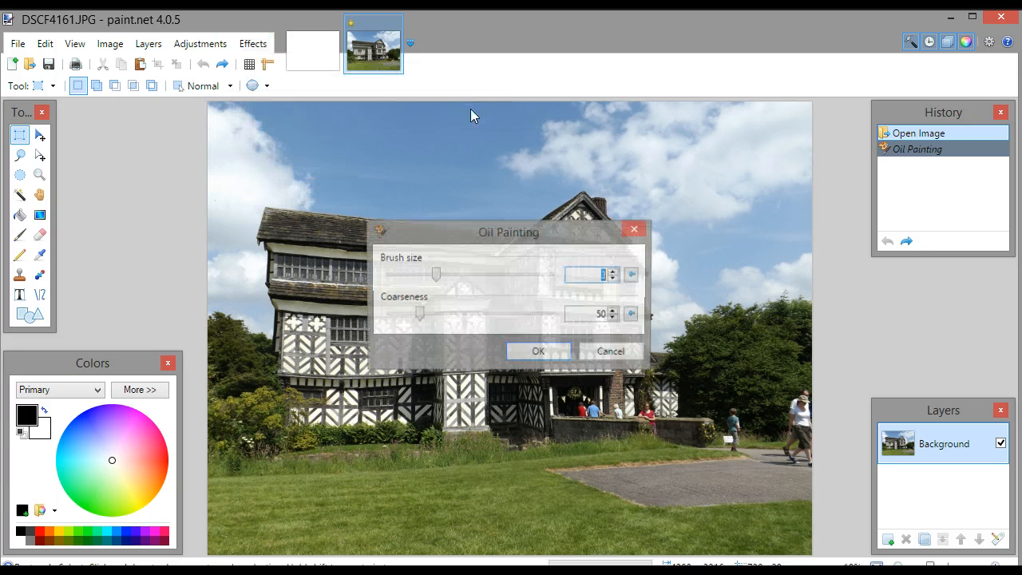
{"action": "left_click_drag", "start_coordinate": [438, 275], "coordinate": [505, 282]}
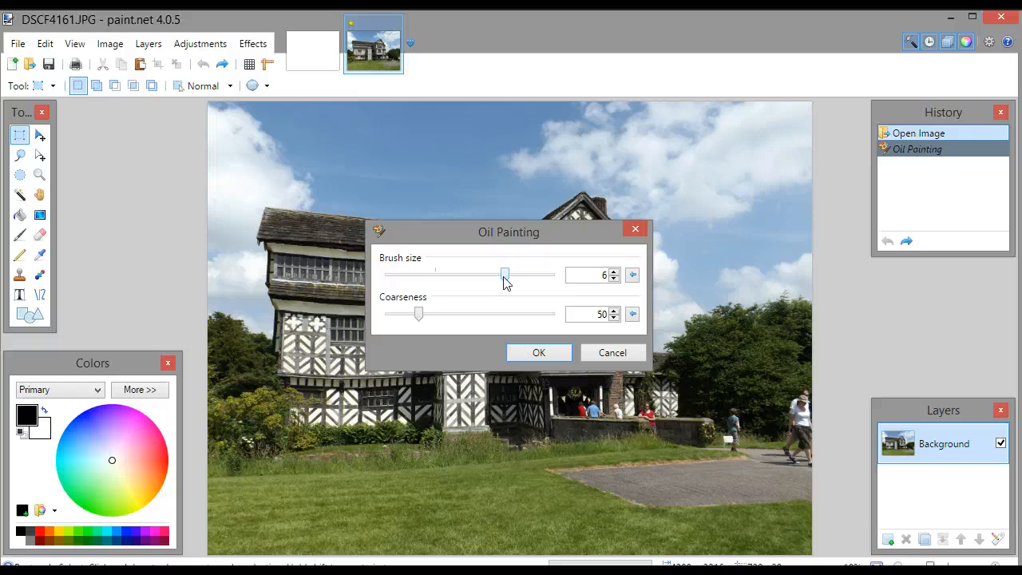
{"action": "left_click_drag", "start_coordinate": [418, 314], "coordinate": [462, 322]}
{"action": "left_click", "coordinate": [538, 354]}
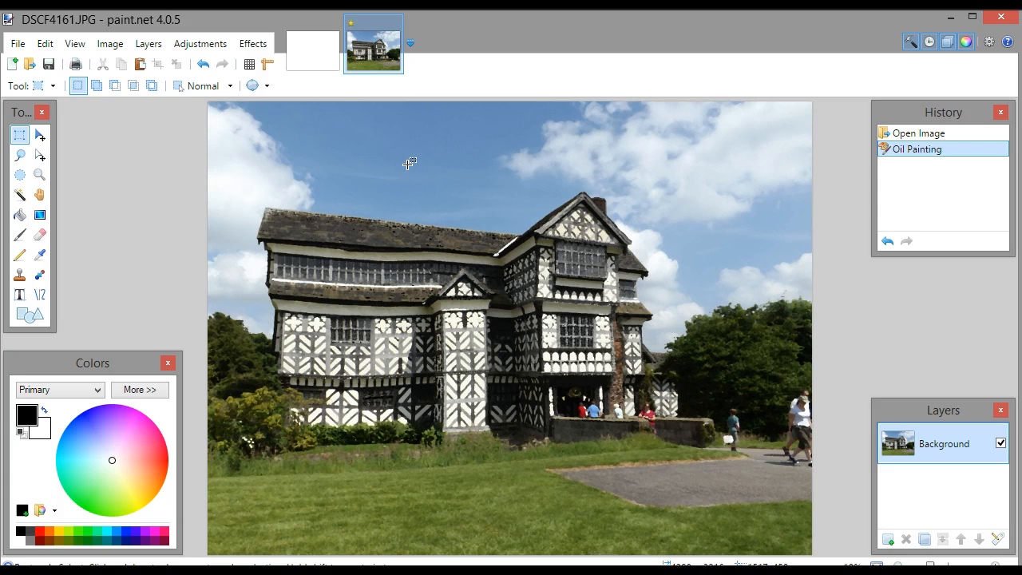
Revert the photo to its opened state in the history and turn on the rulers
{"action": "left_click", "coordinate": [950, 129]}
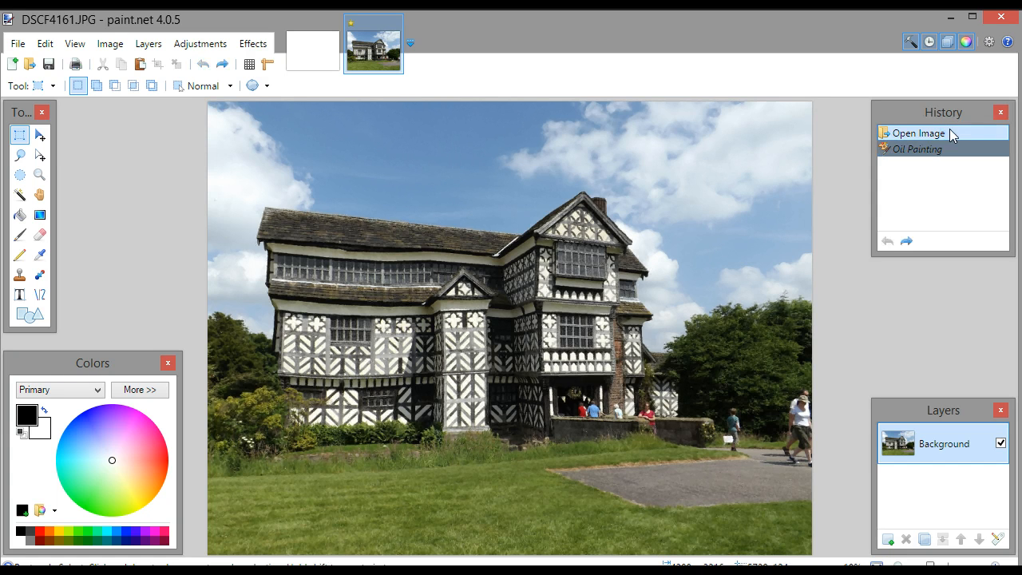
{"action": "left_click", "coordinate": [266, 64]}
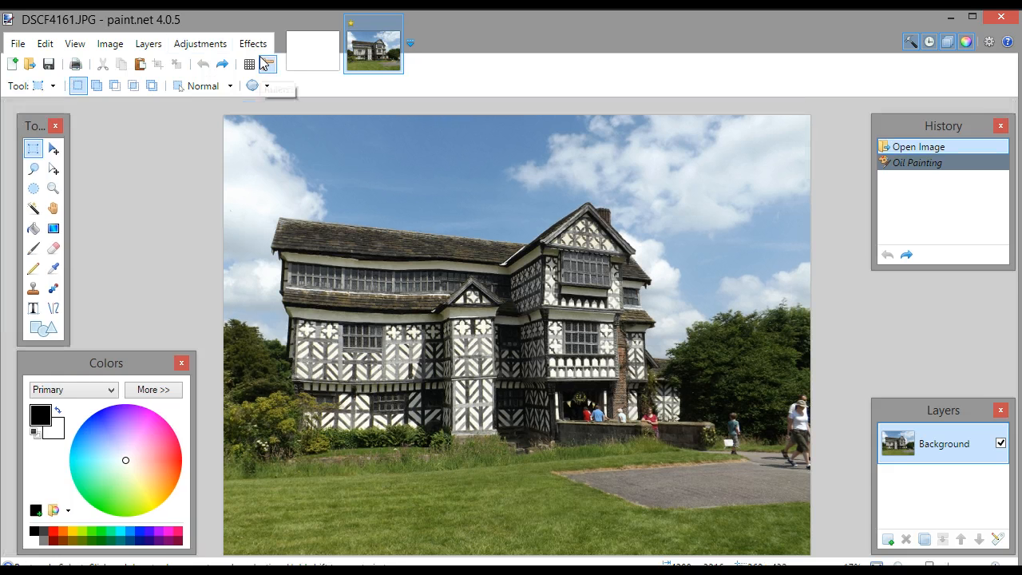
Apply the Pencil Sketch effect with pencil tip size 4 and range 0, and revert to the opened image
{"action": "left_click", "coordinate": [254, 45]}
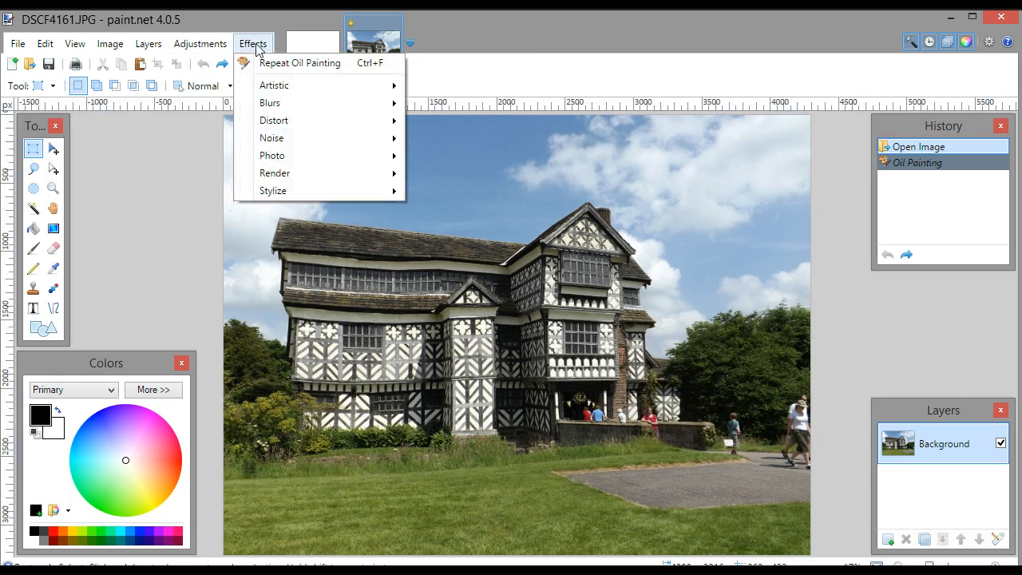
{"action": "mouse_move", "coordinate": [280, 84]}
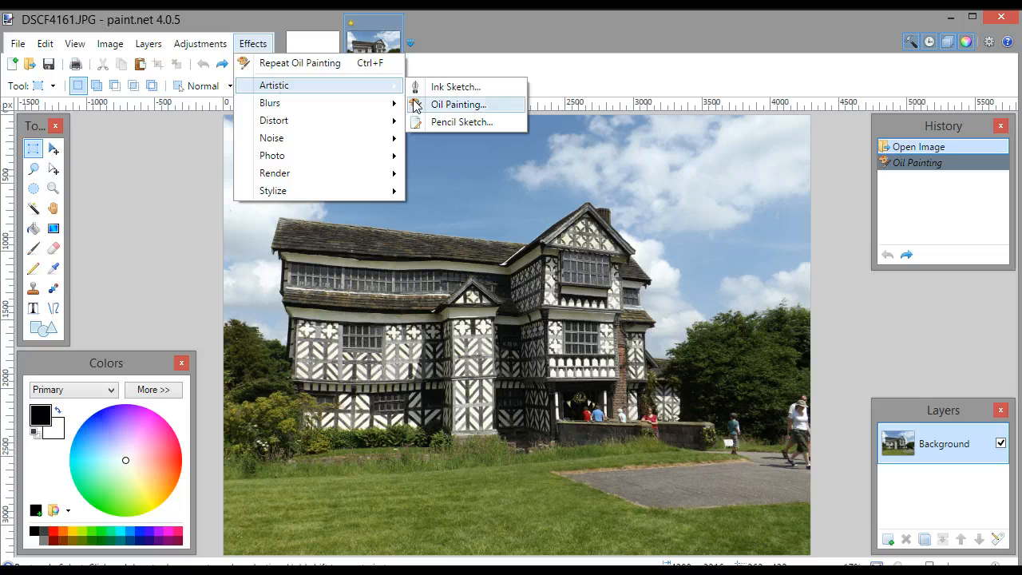
{"action": "left_click", "coordinate": [458, 124]}
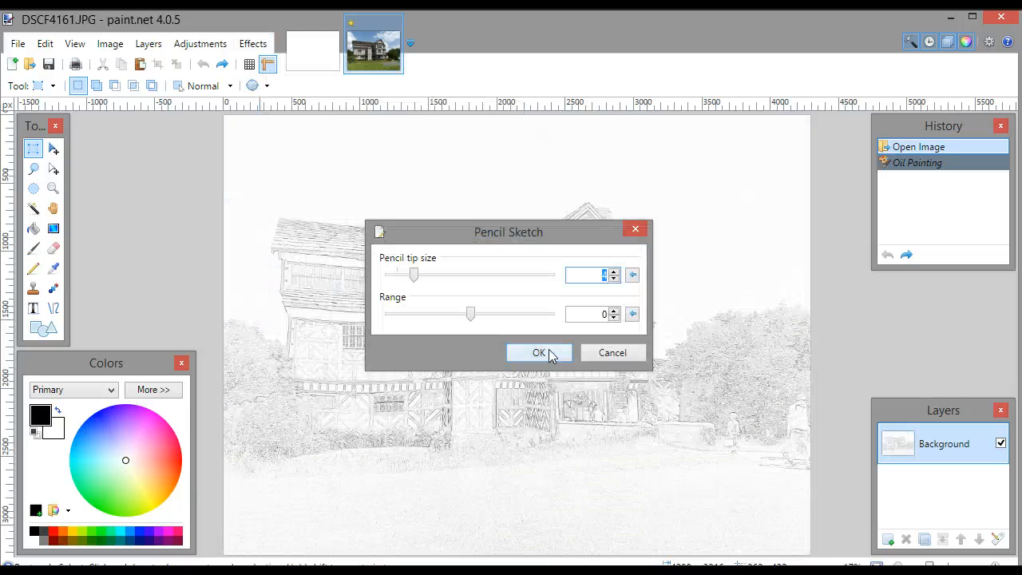
{"action": "left_click", "coordinate": [549, 352]}
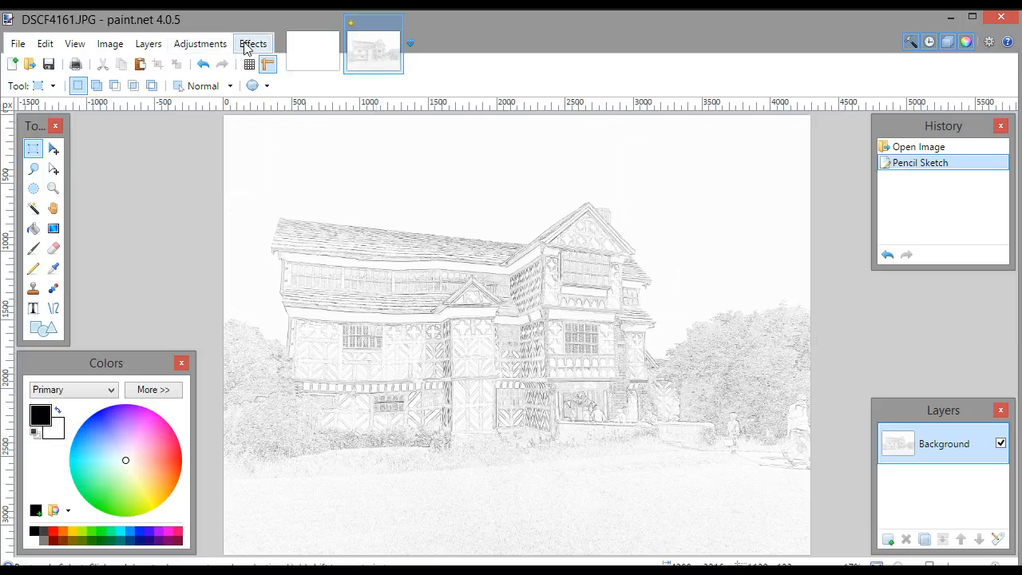
{"action": "left_click", "coordinate": [949, 145]}
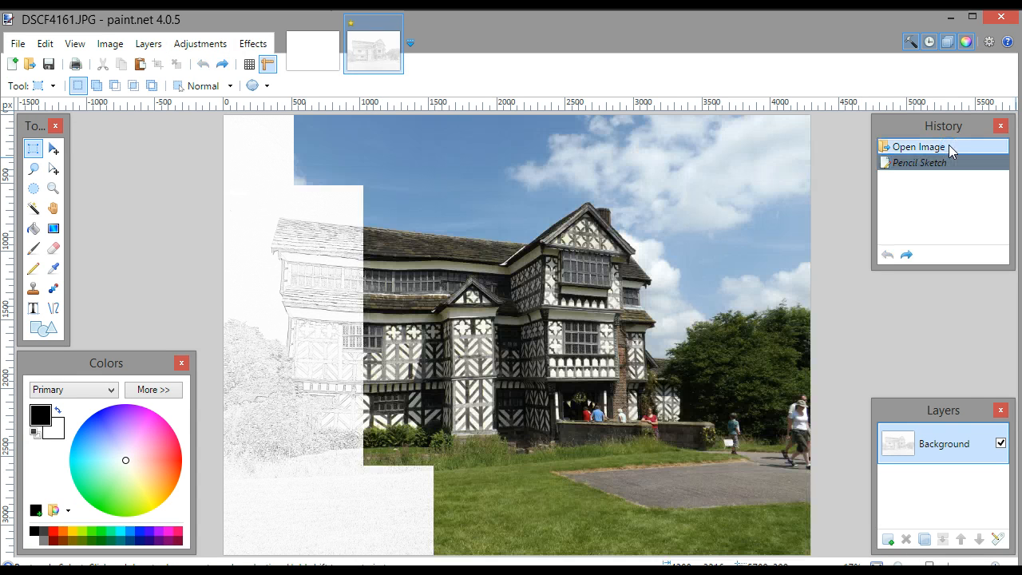
Try the Clouds render effect with roughness 0.09 and scale 51, and discard it
{"action": "left_click", "coordinate": [254, 44]}
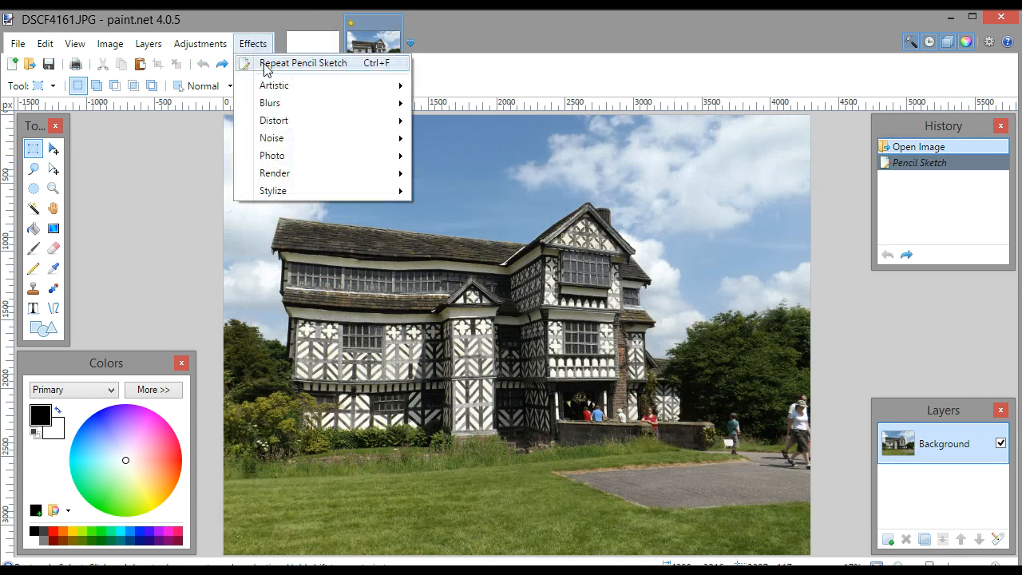
{"action": "mouse_move", "coordinate": [288, 126]}
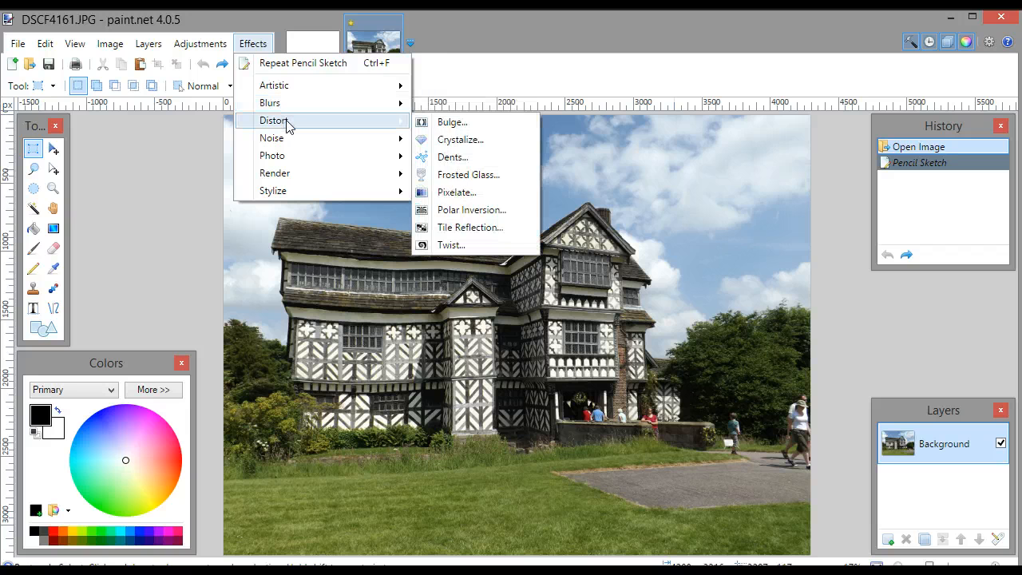
{"action": "mouse_move", "coordinate": [293, 144]}
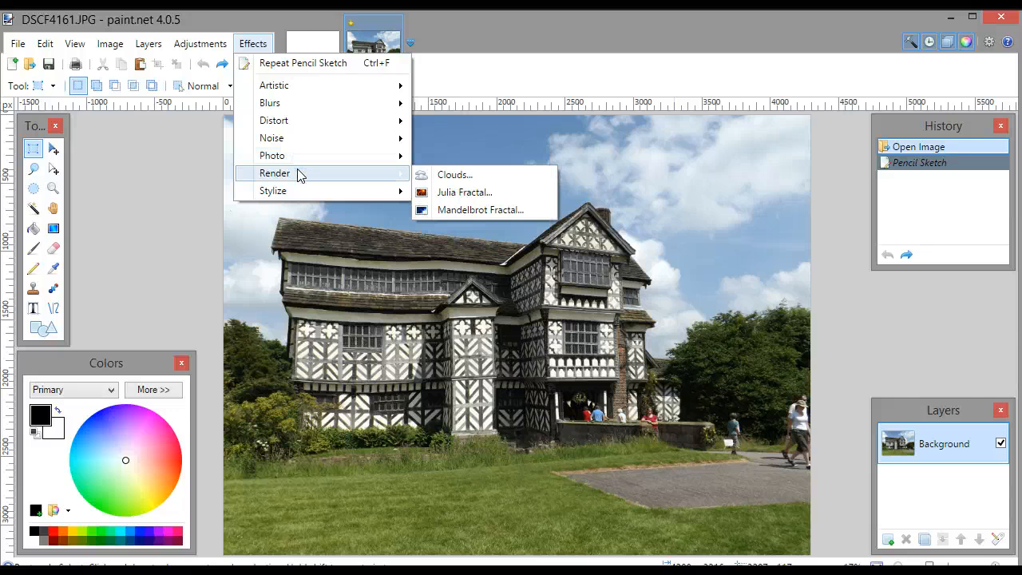
{"action": "left_click", "coordinate": [472, 170]}
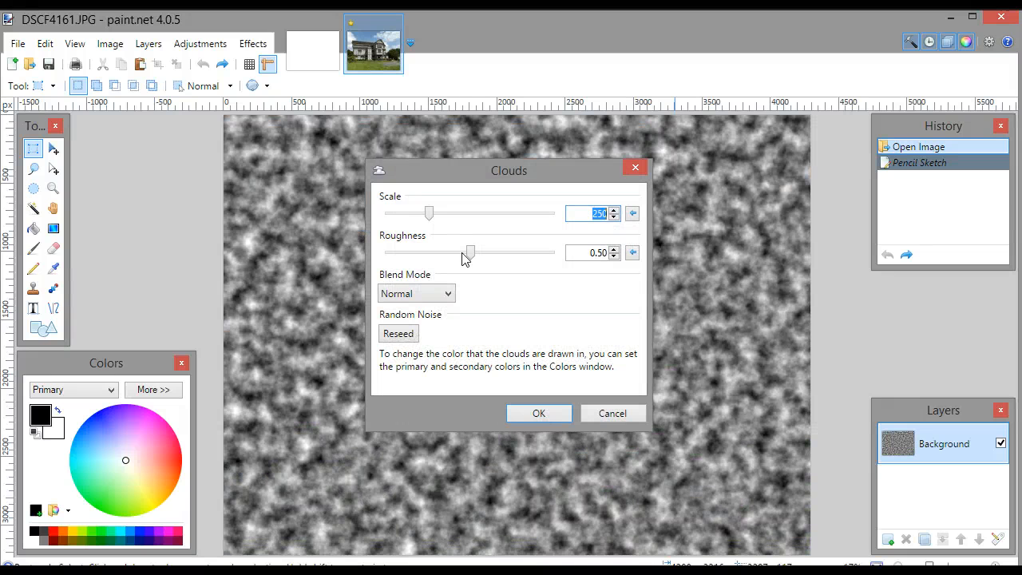
{"action": "left_click_drag", "start_coordinate": [470, 253], "coordinate": [402, 253]}
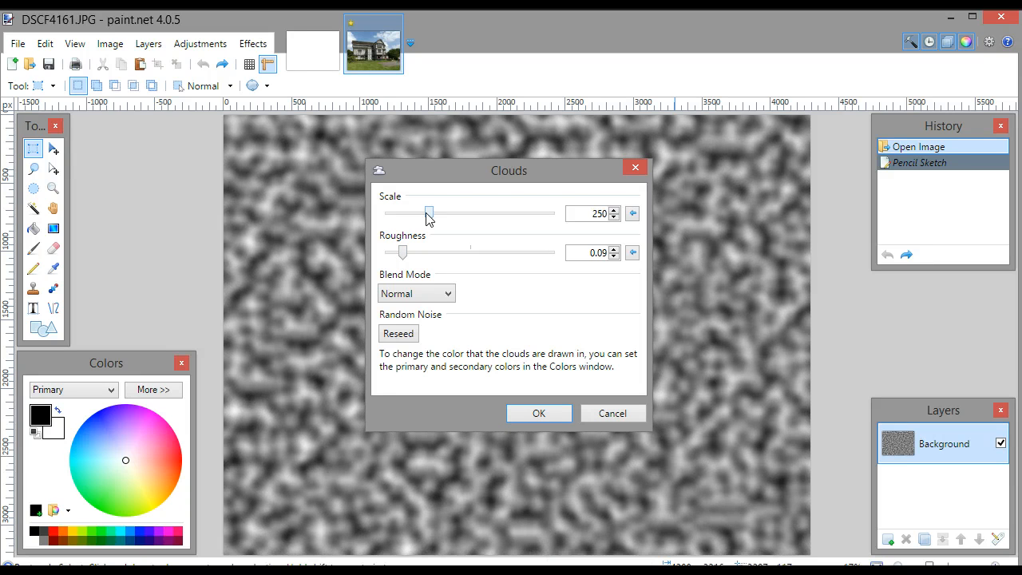
{"action": "left_click_drag", "start_coordinate": [428, 214], "coordinate": [397, 214]}
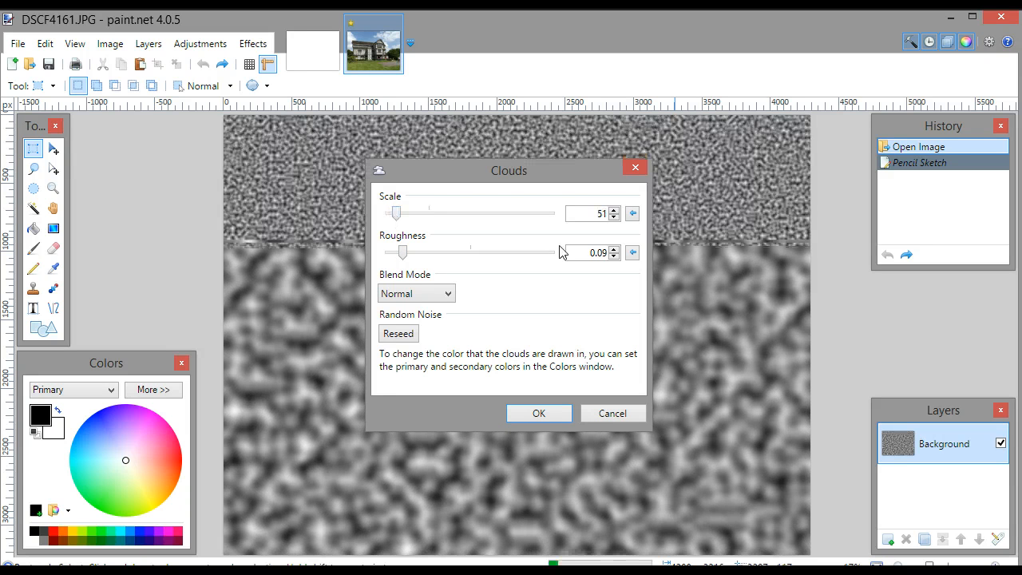
{"action": "left_click", "coordinate": [609, 413]}
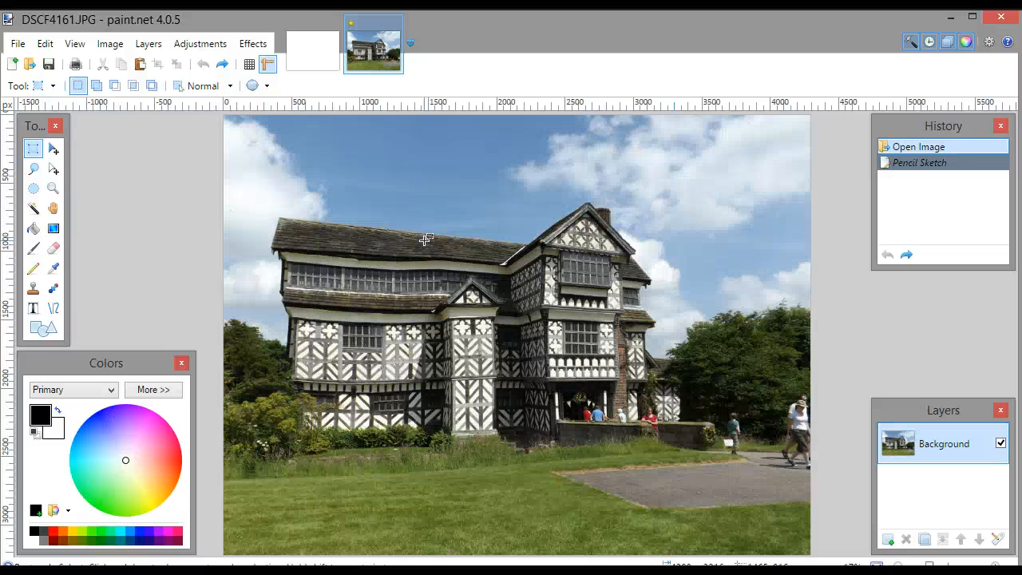
Apply the Auto-Level and Black and White adjustments to the photo
{"action": "left_click", "coordinate": [253, 43]}
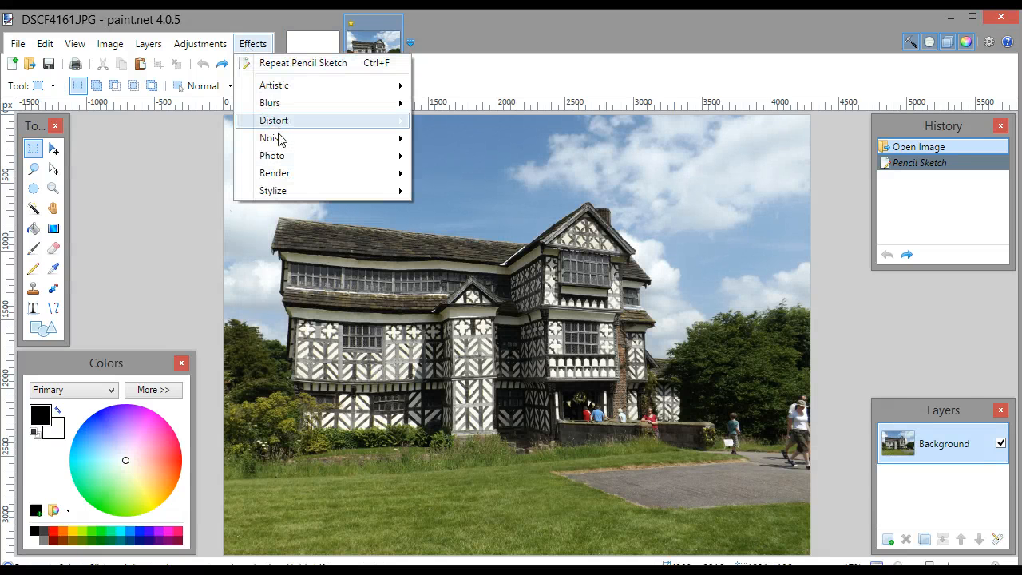
{"action": "mouse_move", "coordinate": [282, 155]}
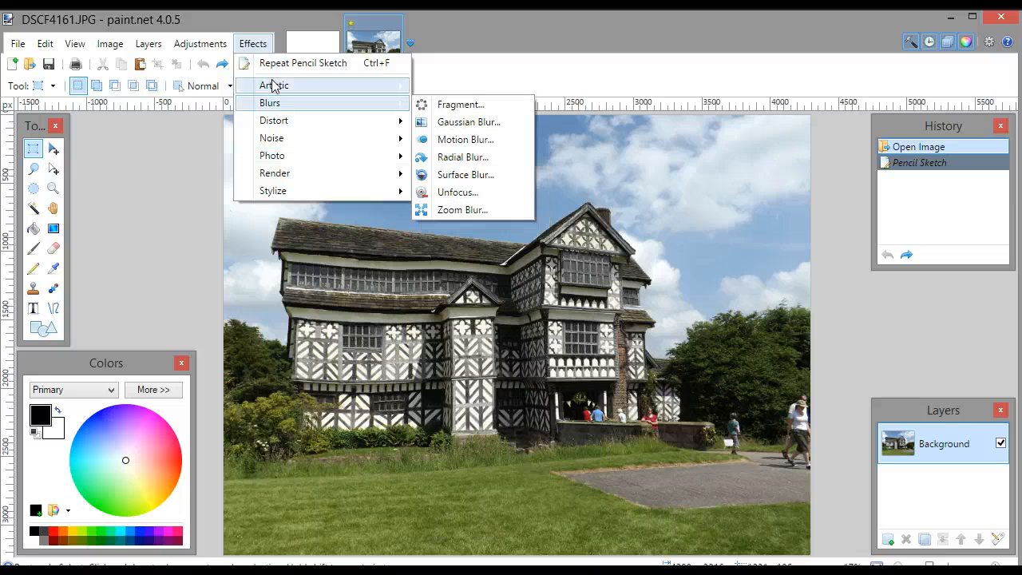
{"action": "mouse_move", "coordinate": [199, 46]}
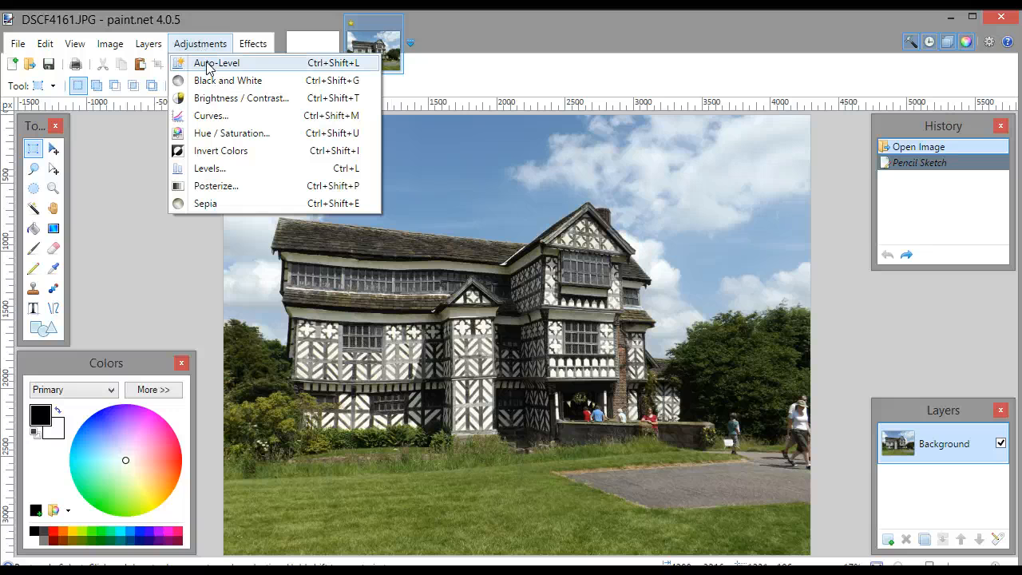
{"action": "left_click", "coordinate": [206, 64]}
{"action": "left_click", "coordinate": [203, 45]}
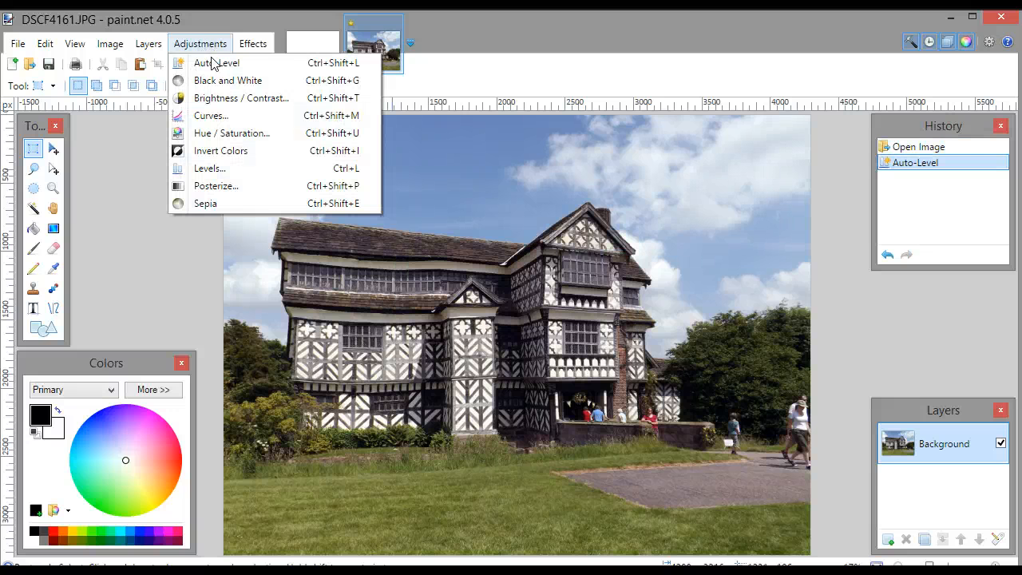
{"action": "left_click", "coordinate": [223, 83]}
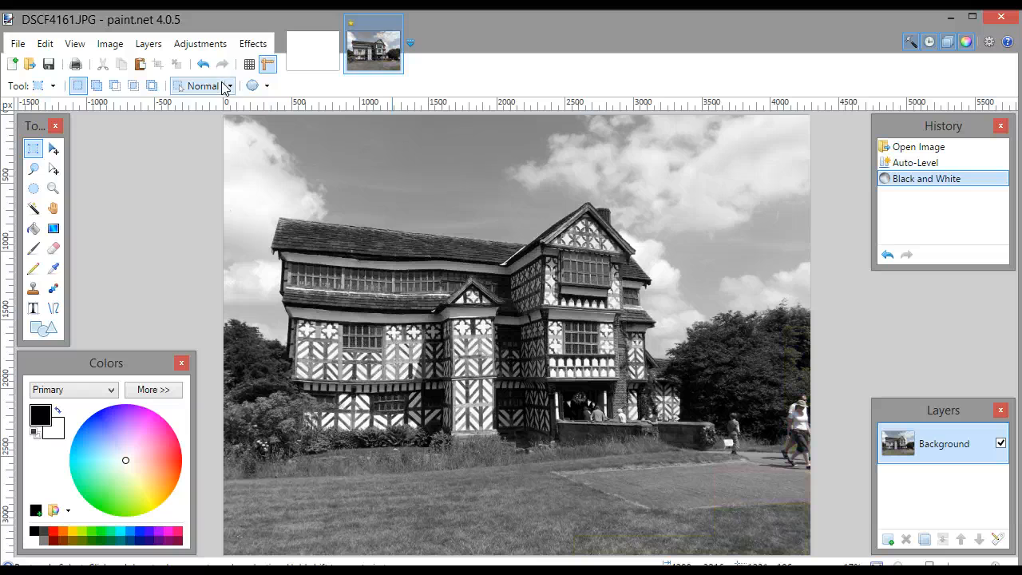
Revert the history to the opened image, undoing both colour adjustments
{"action": "left_click", "coordinate": [201, 45]}
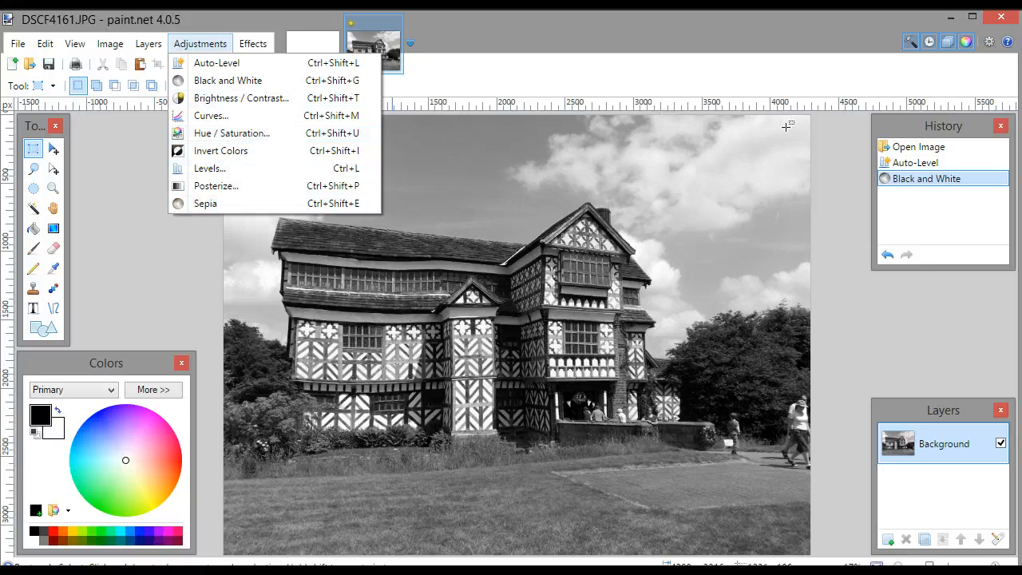
{"action": "left_click", "coordinate": [918, 148]}
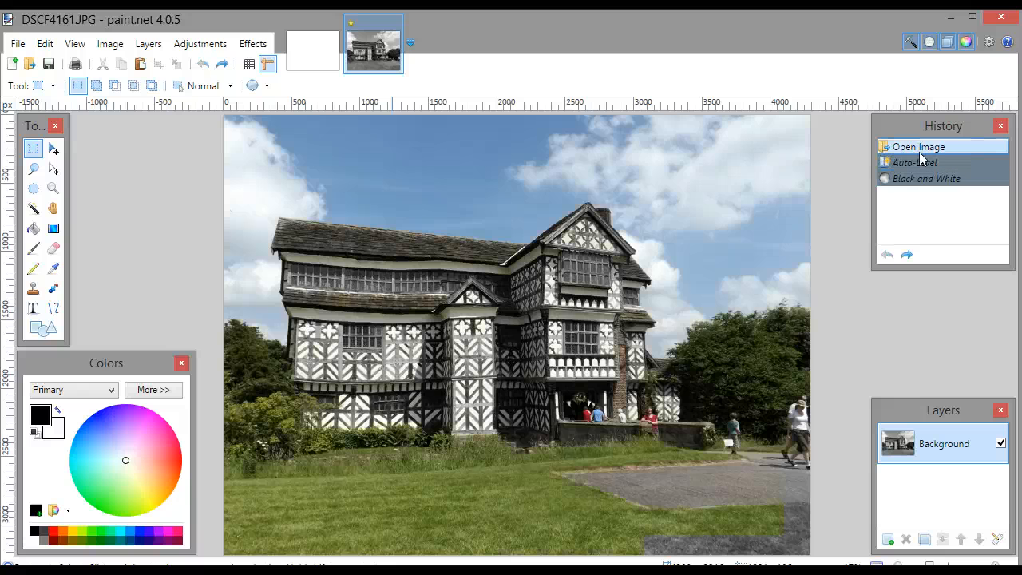